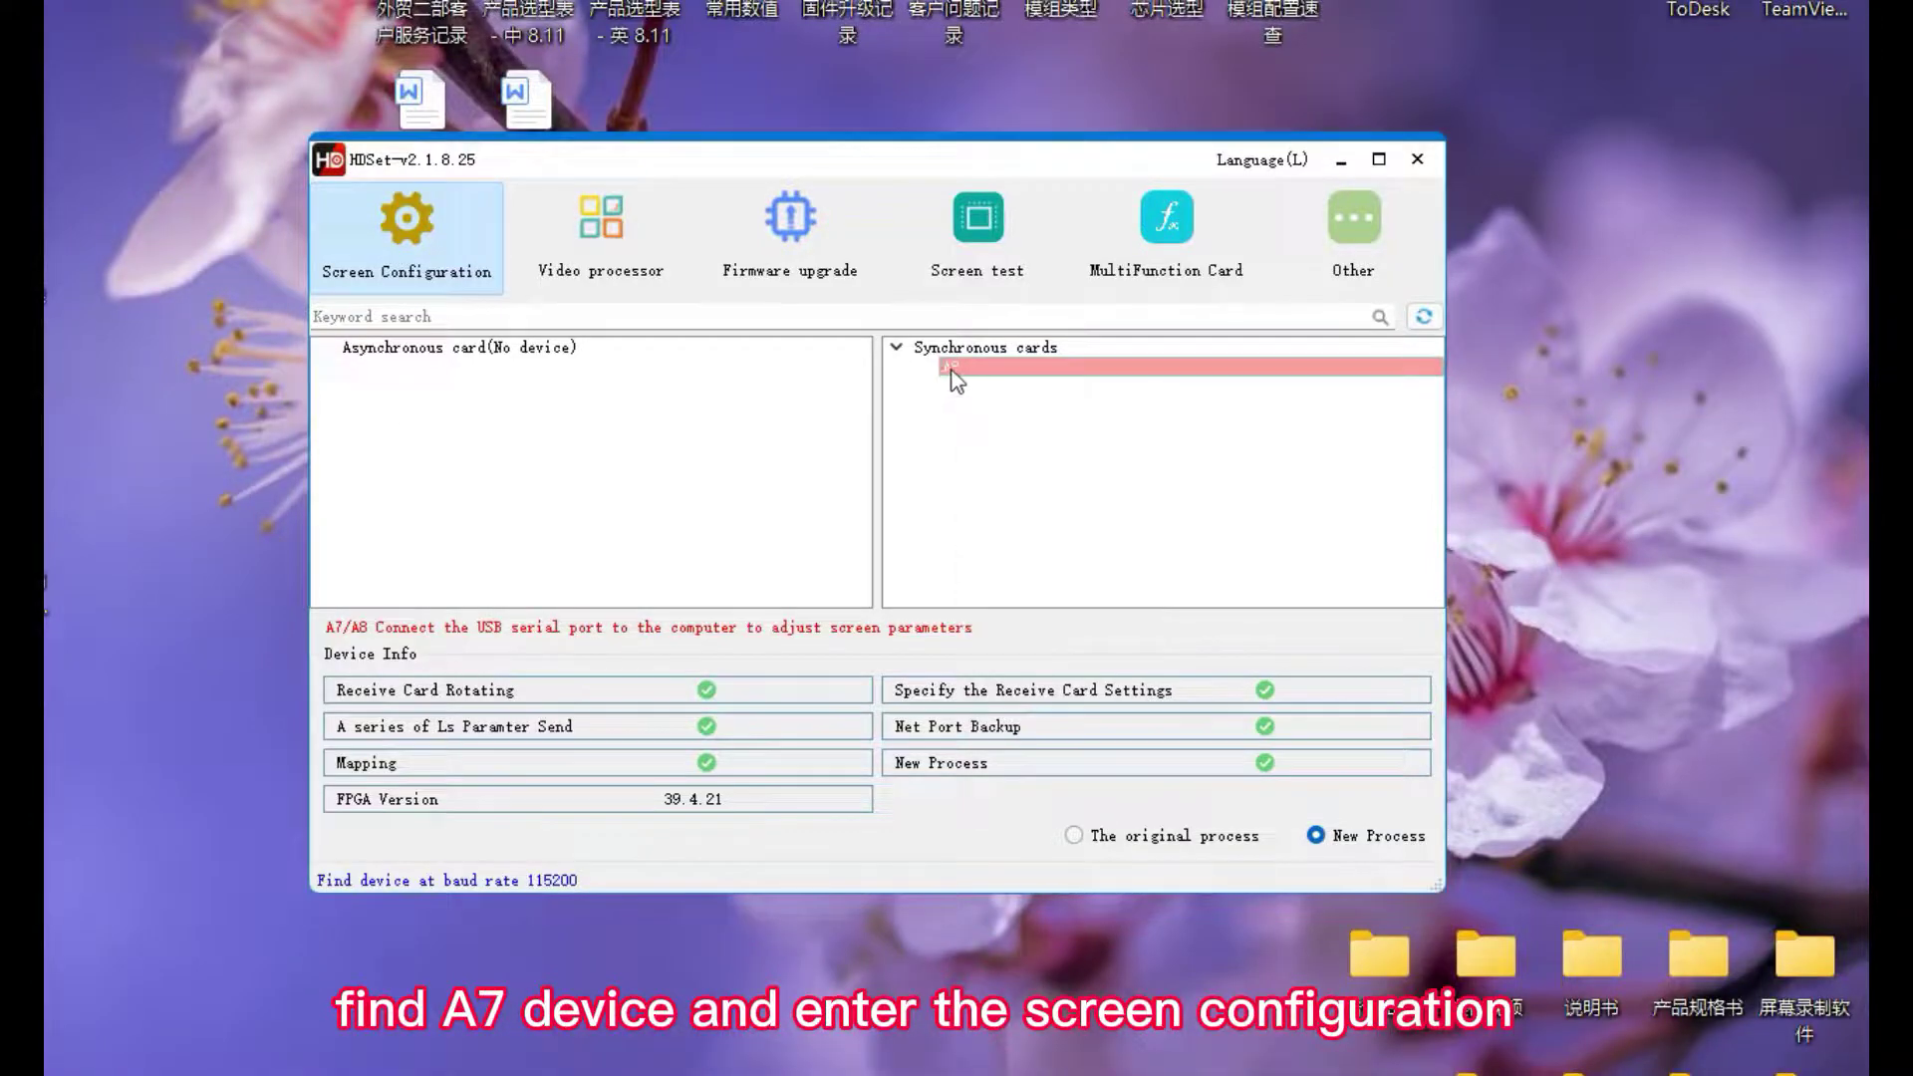
# Step: Select the detected A7 synchronous card to open its screen configuration
pyautogui.click(477, 248)
# Step: Open the A7 screen configuration and show its receive card parameters
pyautogui.click(359, 358)
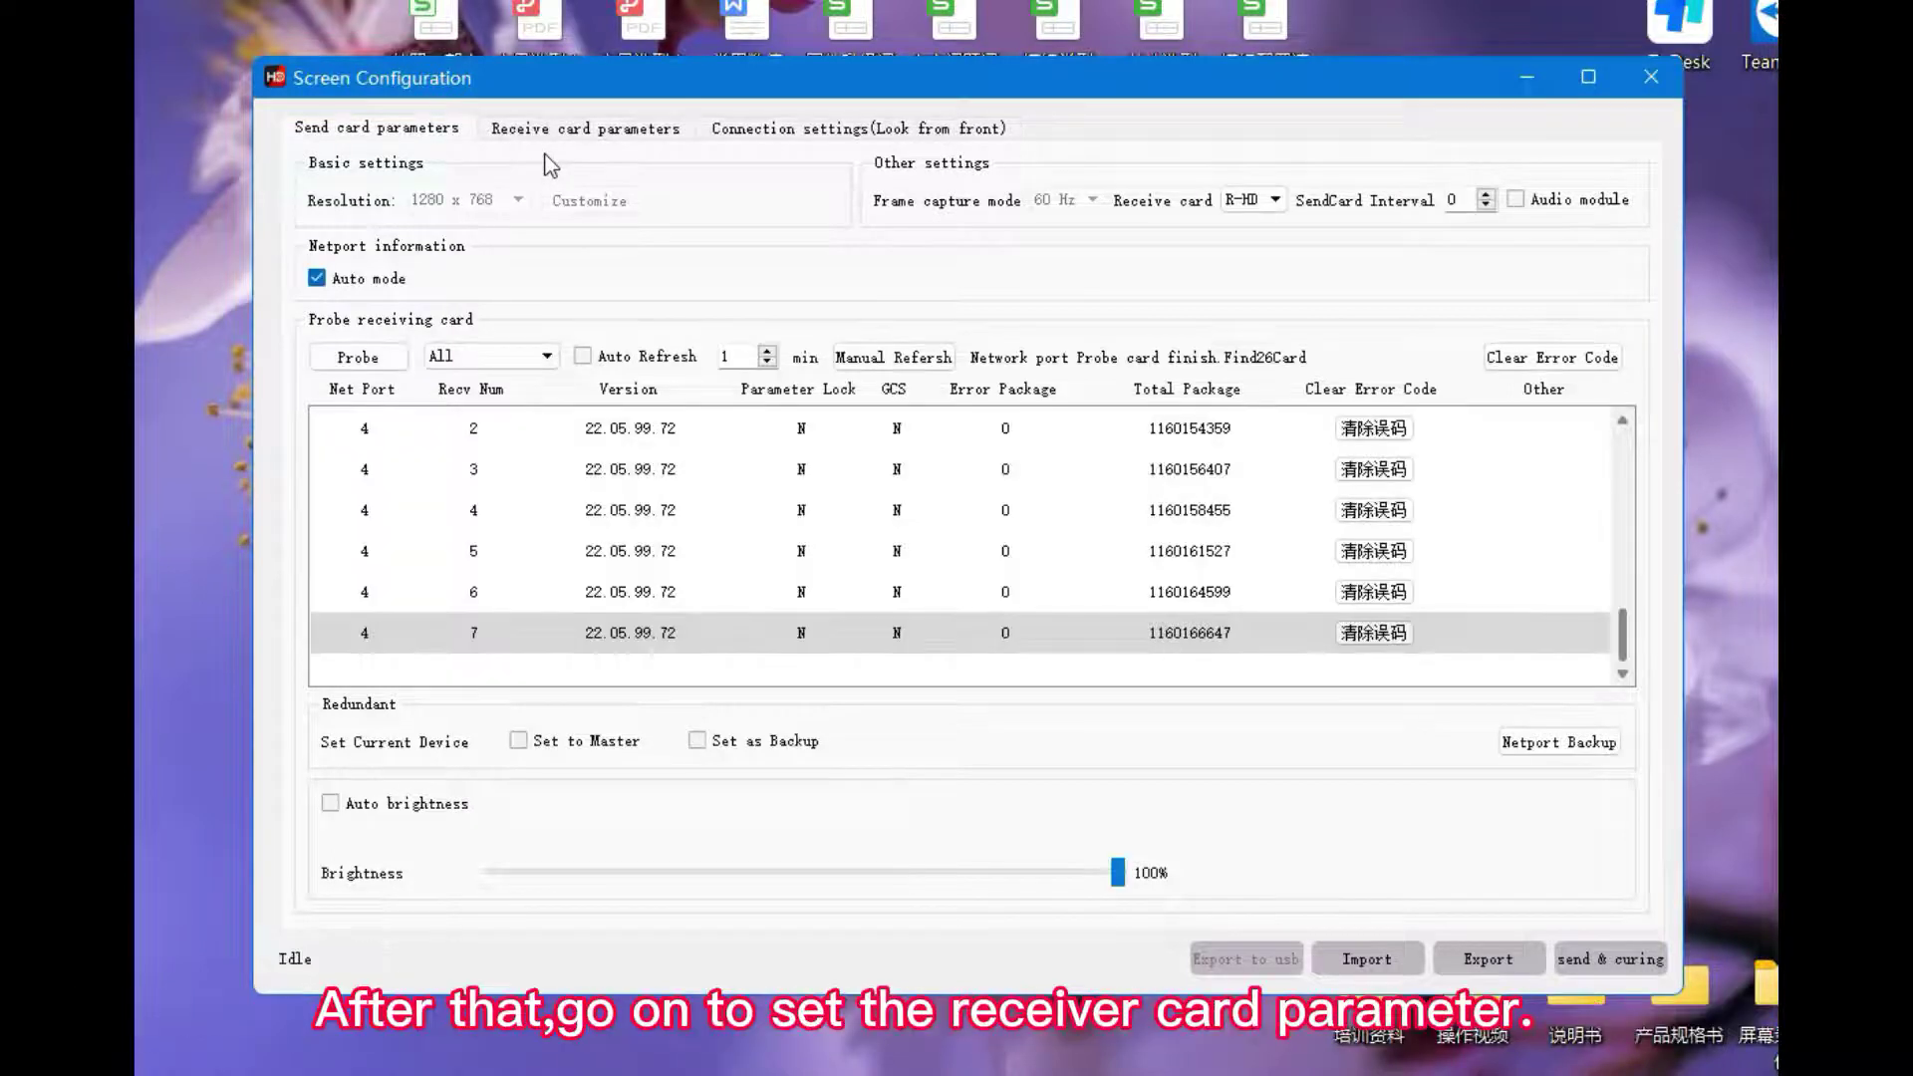
pyautogui.click(619, 134)
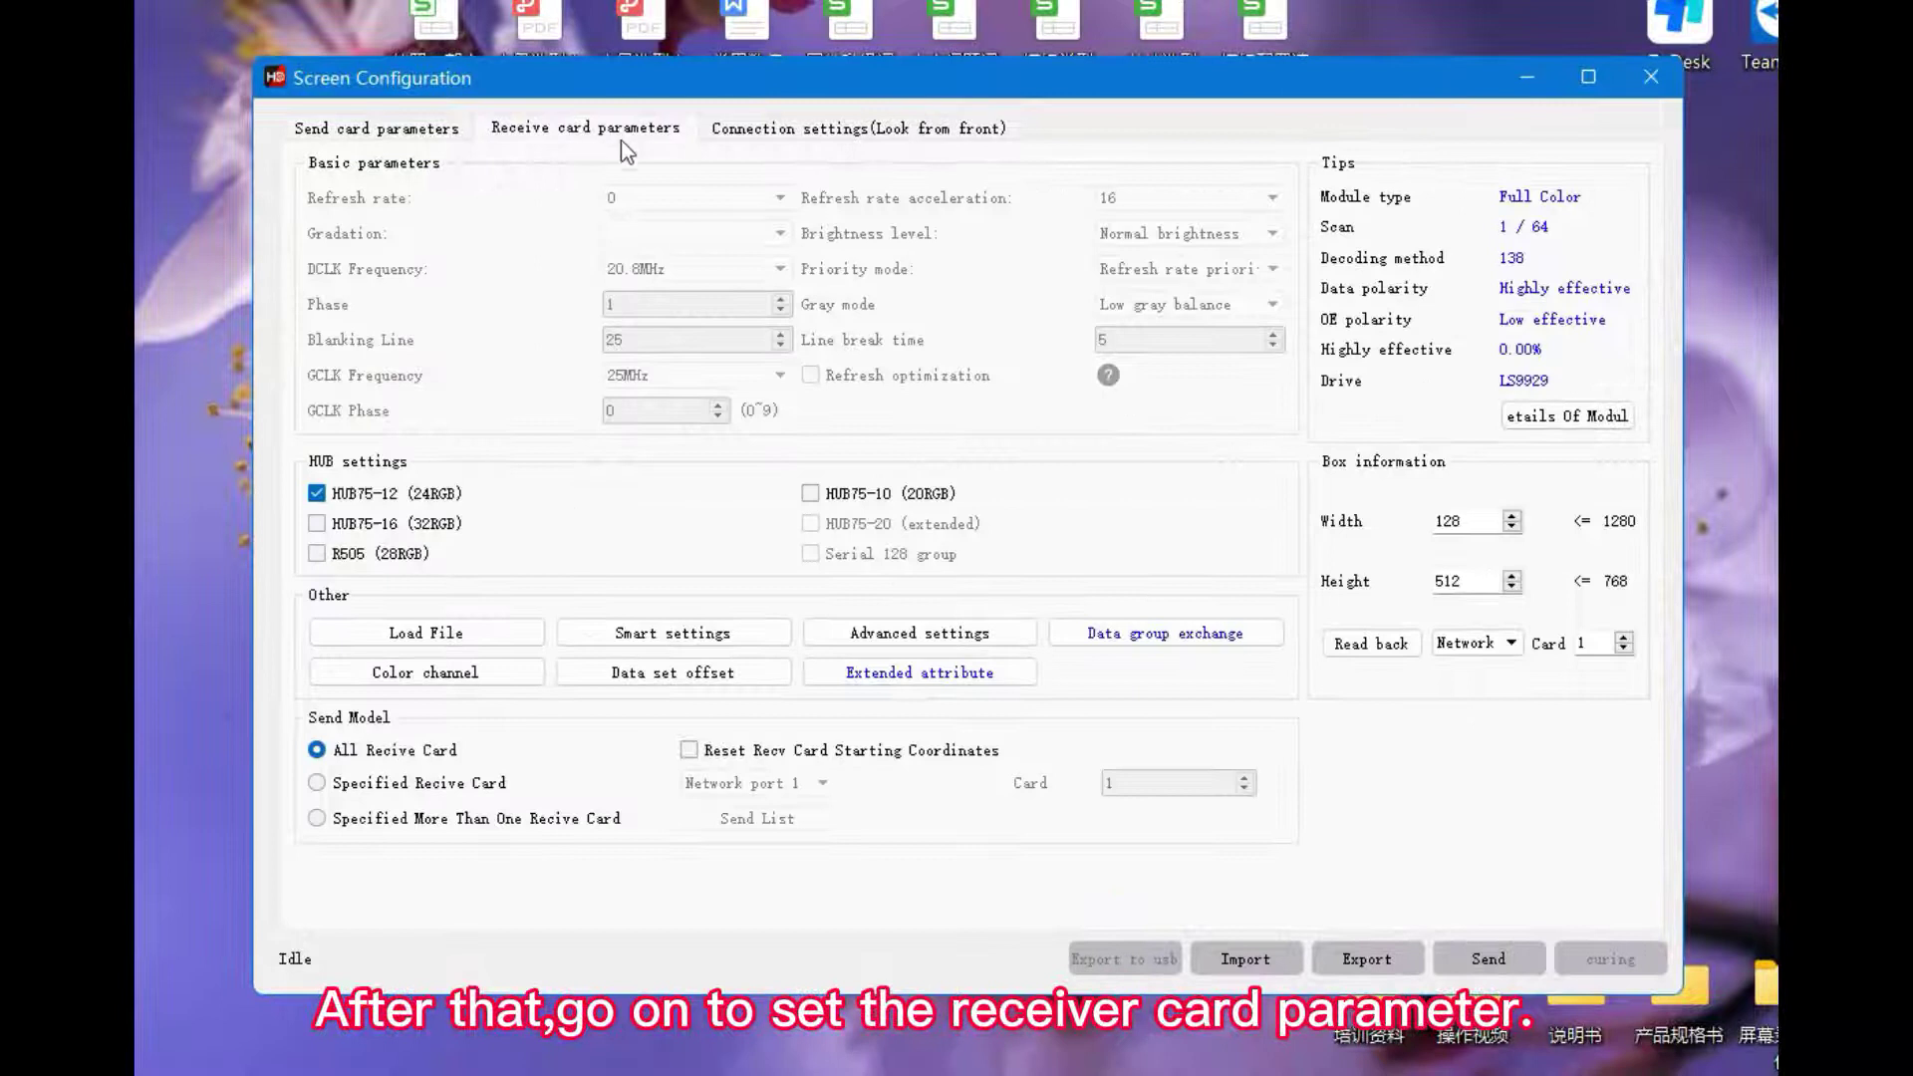
# Step: Start smart settings and choose LS9929 as the module driver chip
pyautogui.click(704, 634)
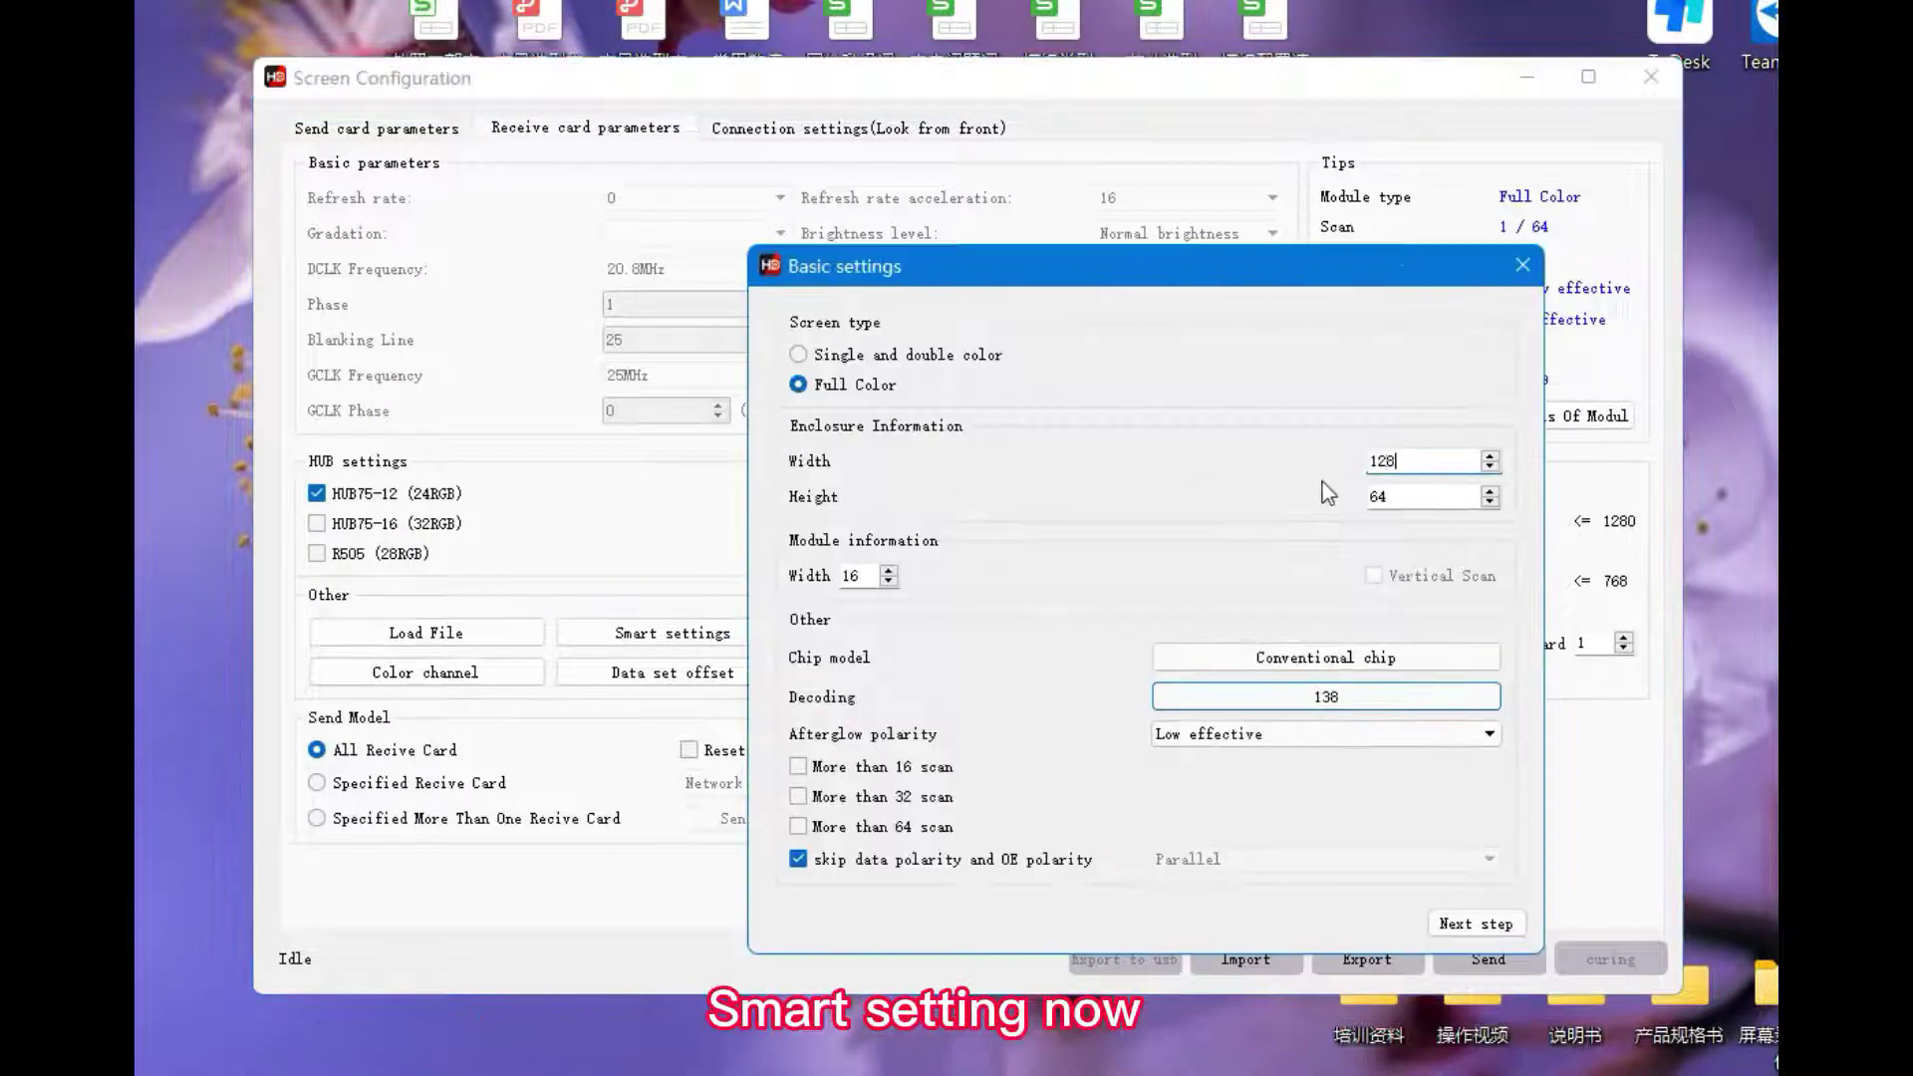
pyautogui.write('512')
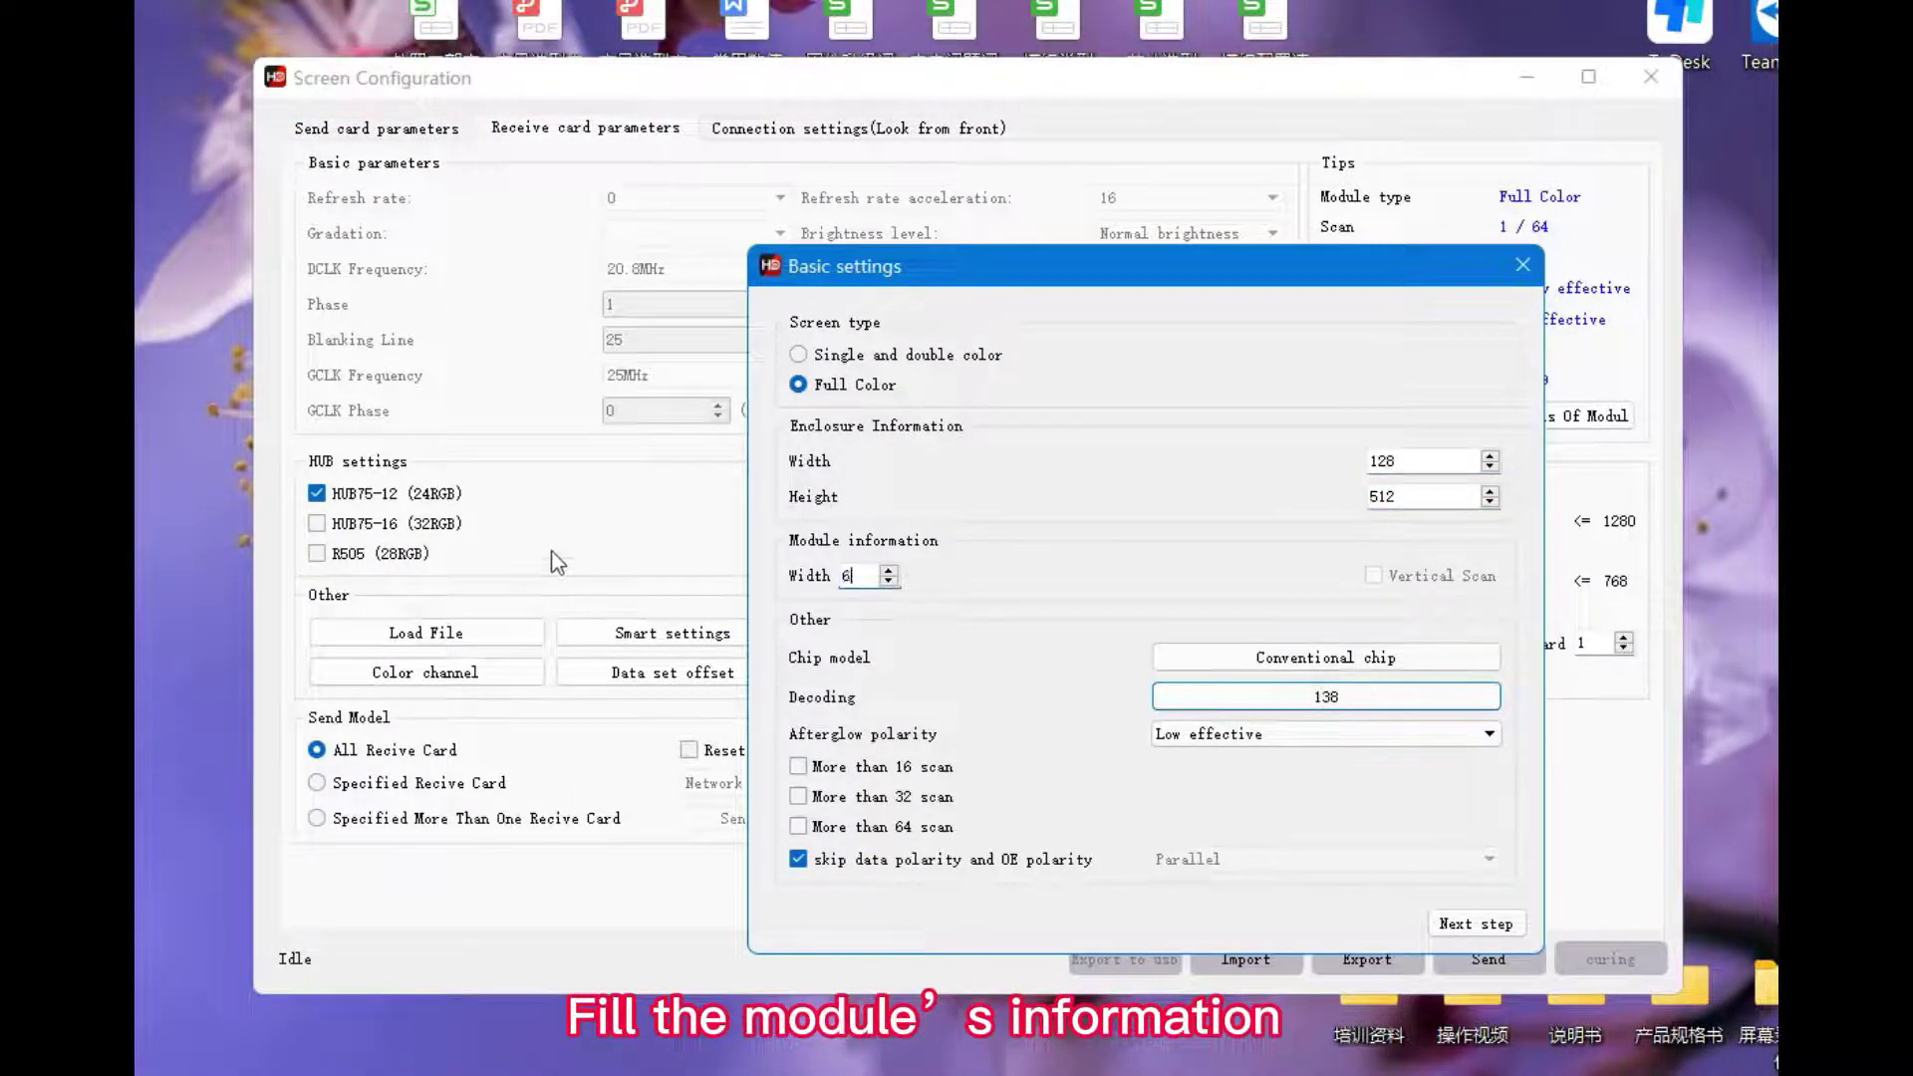
pyautogui.click(1326, 658)
pyautogui.doubleClick(741, 308)
pyautogui.click(1428, 648)
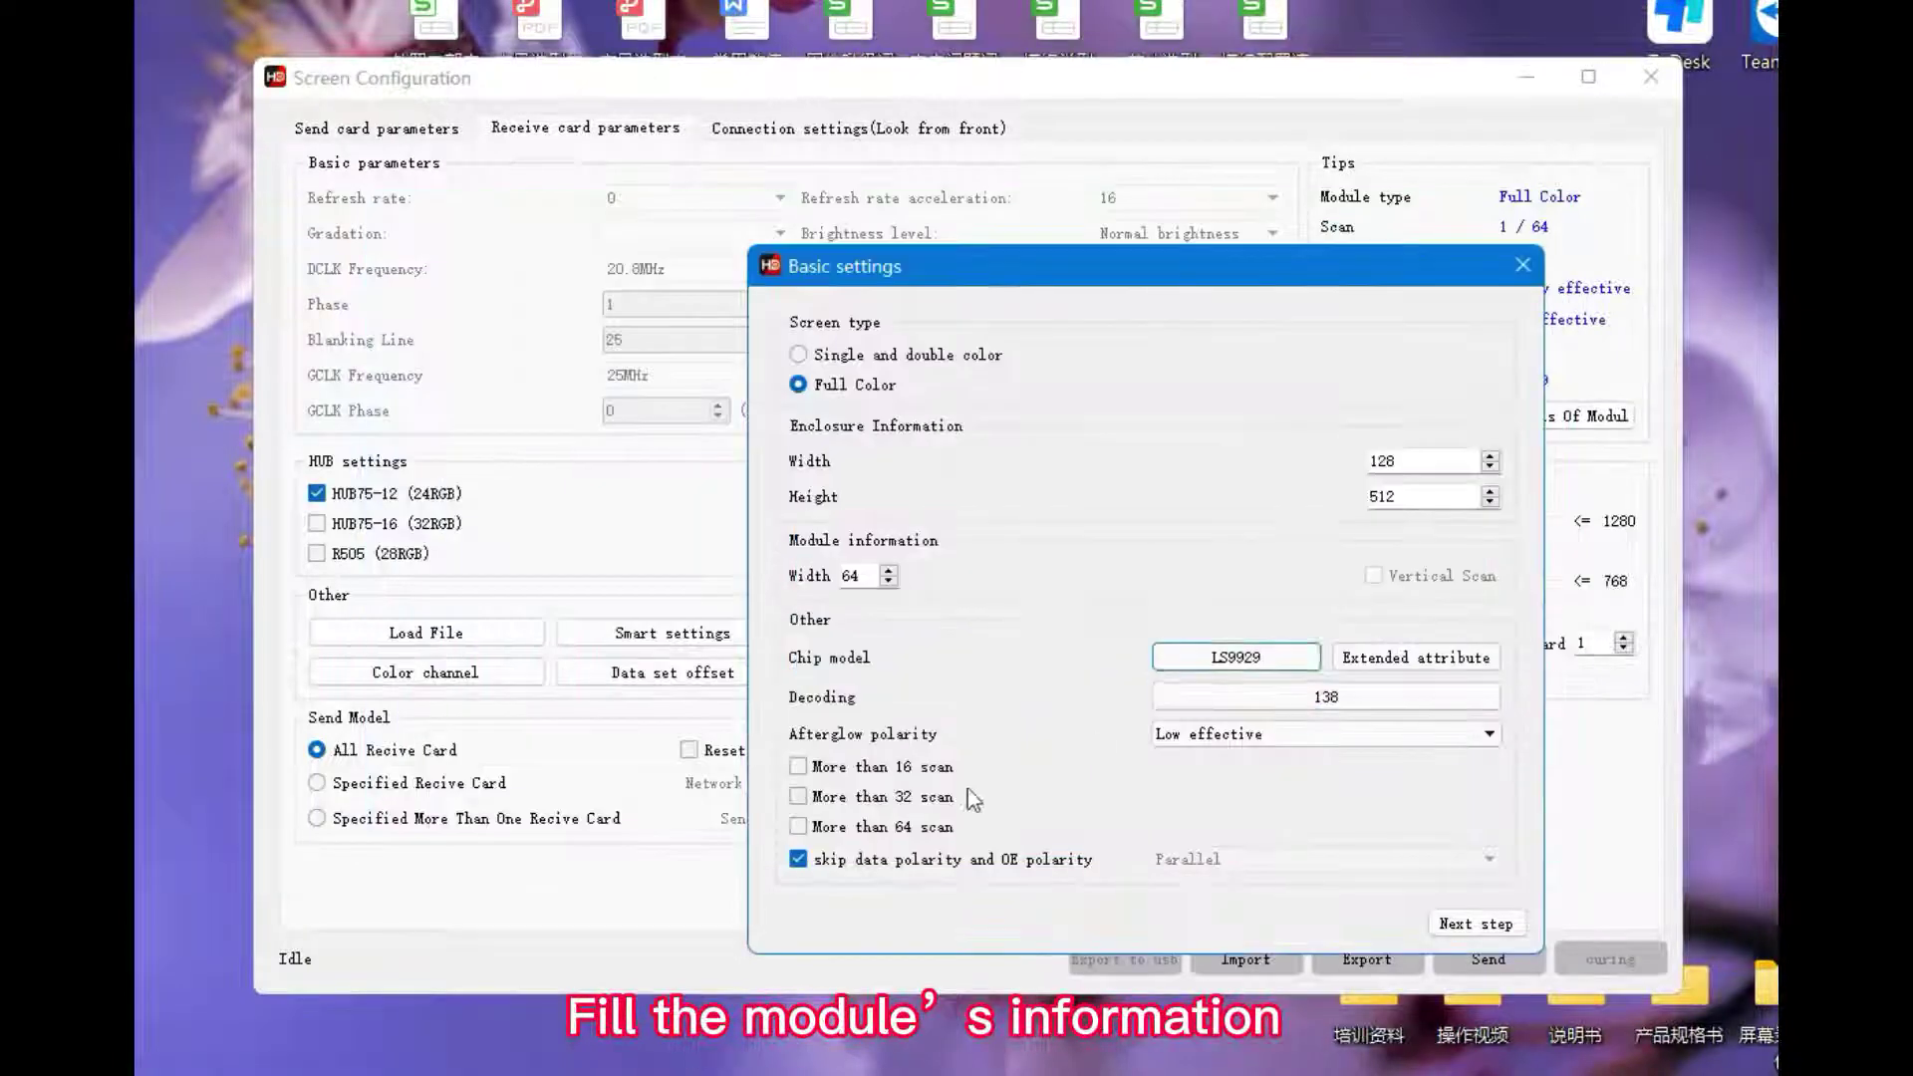
# Step: Set states A, B, C to blue, green, red and confirm correct module display
pyautogui.click(1005, 455)
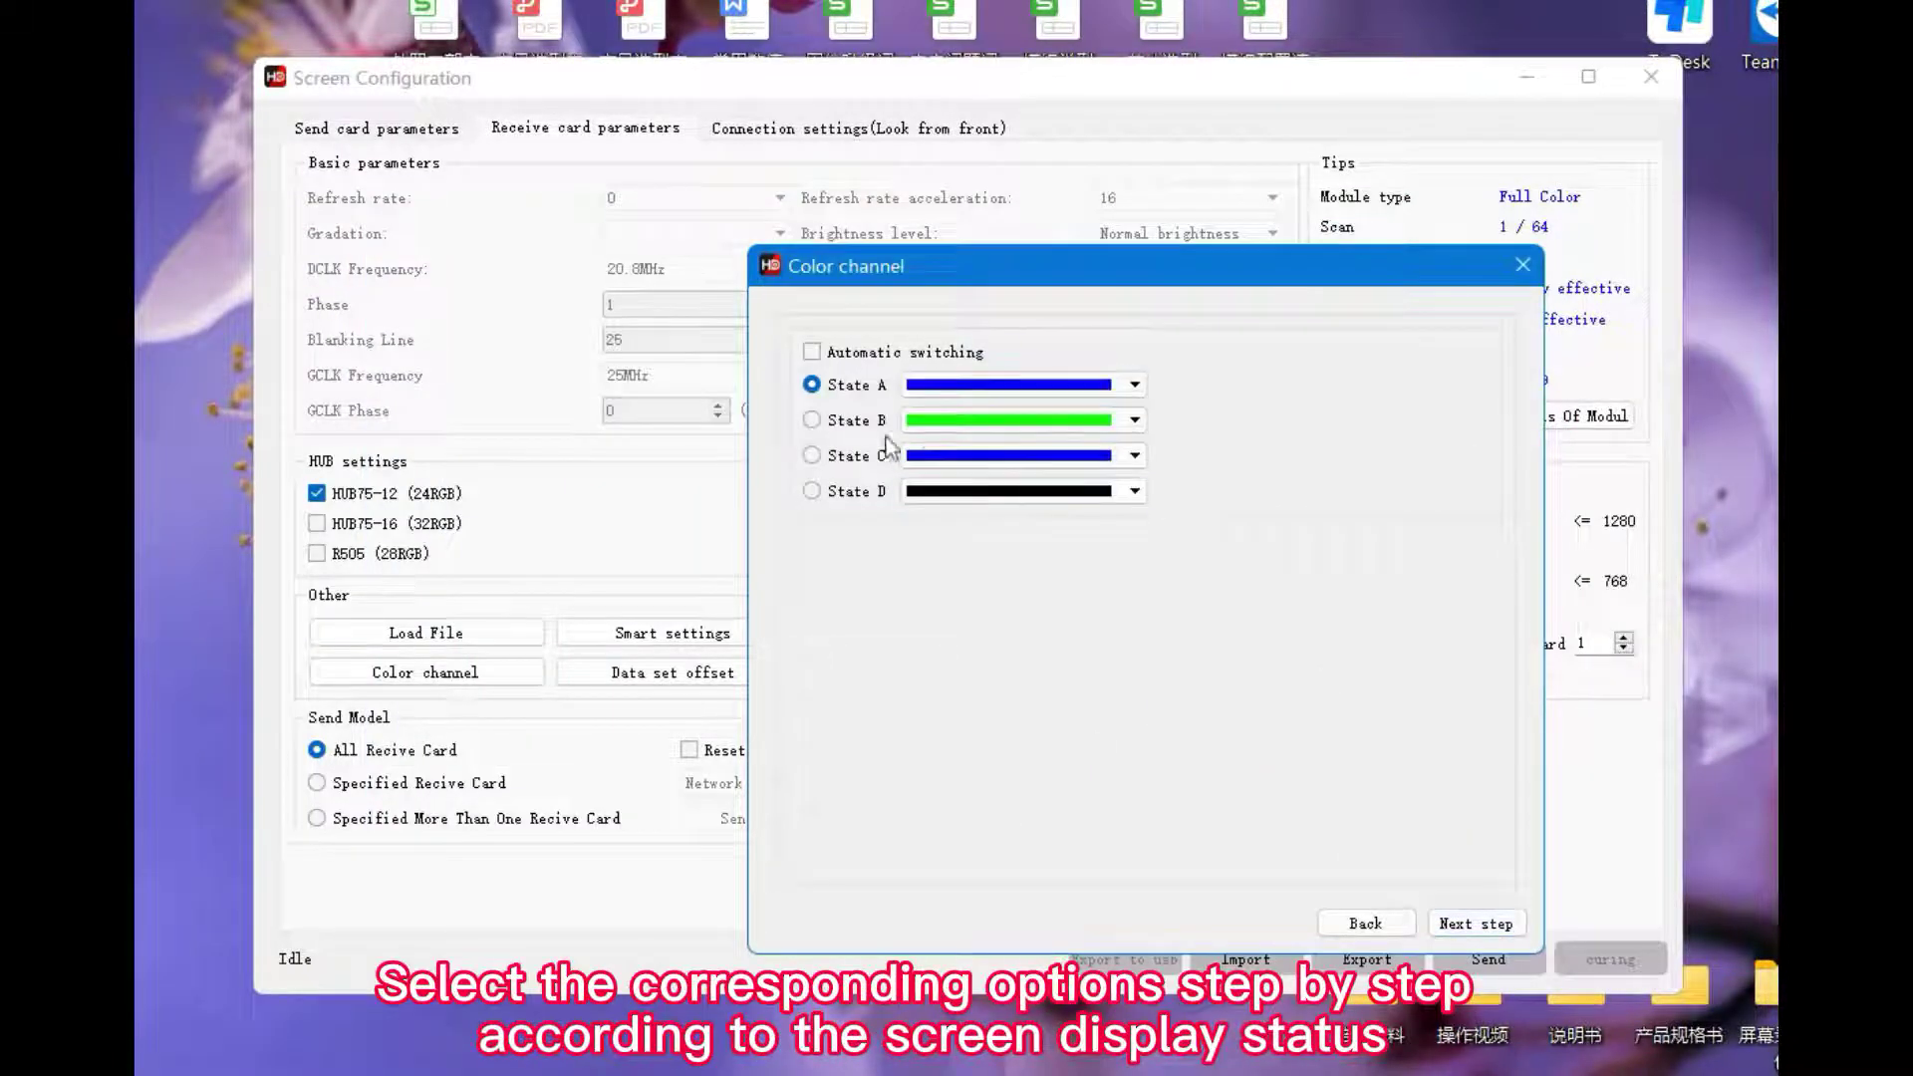
pyautogui.click(1024, 421)
pyautogui.click(1004, 473)
pyautogui.click(1006, 492)
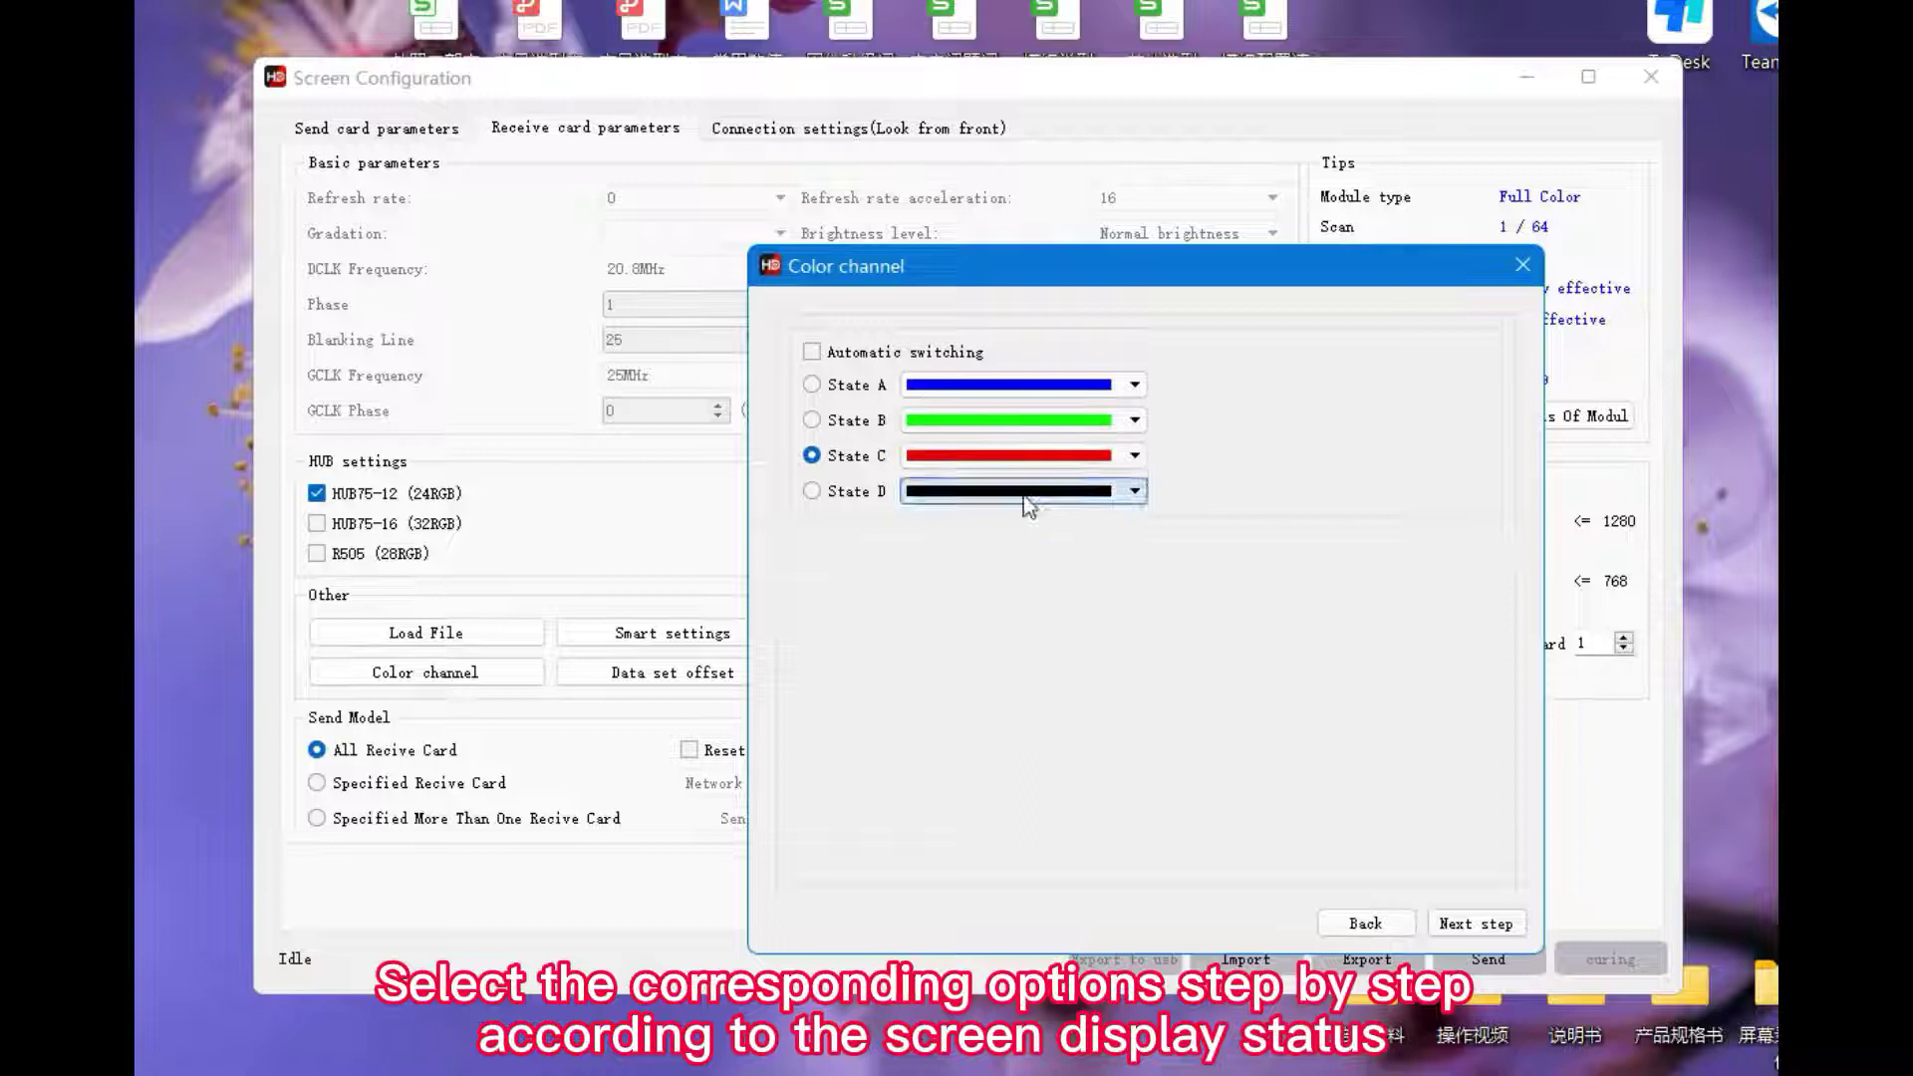
pyautogui.click(1472, 924)
pyautogui.click(1476, 924)
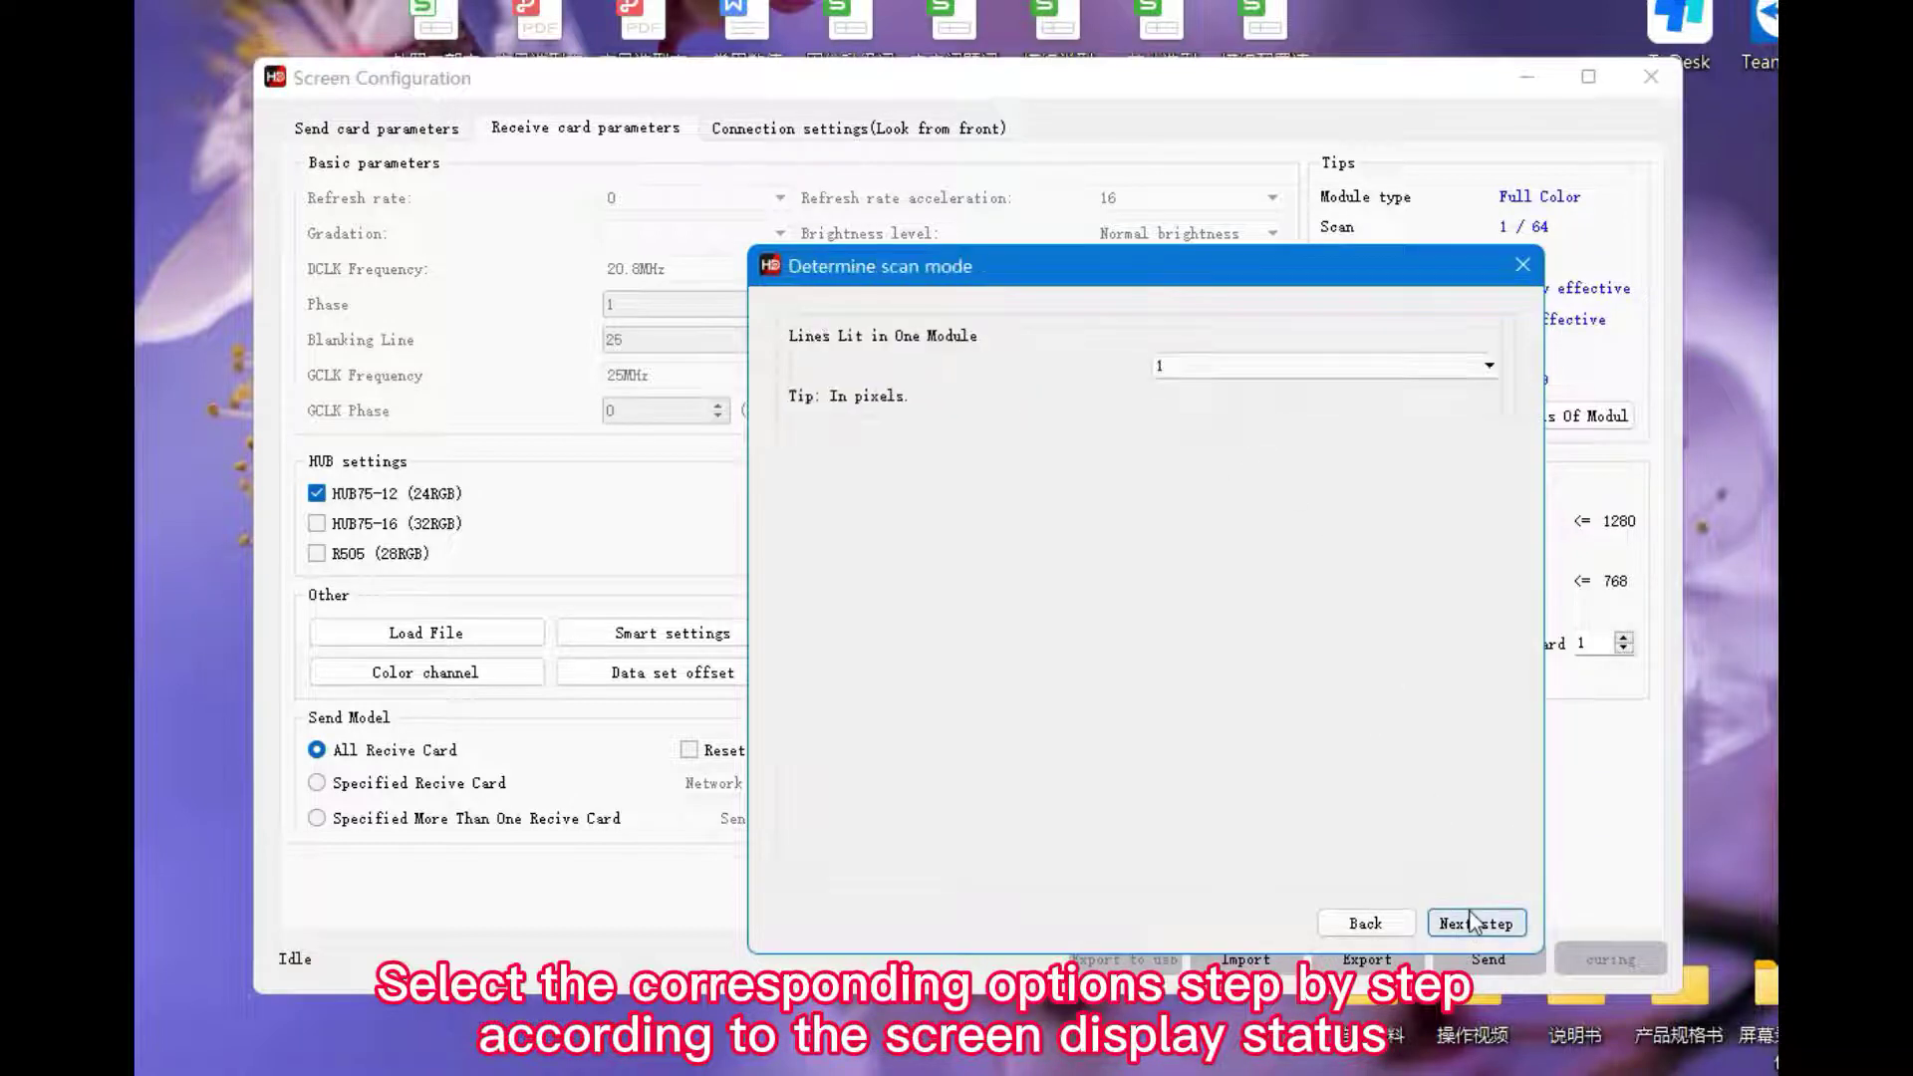
pyautogui.click(958, 573)
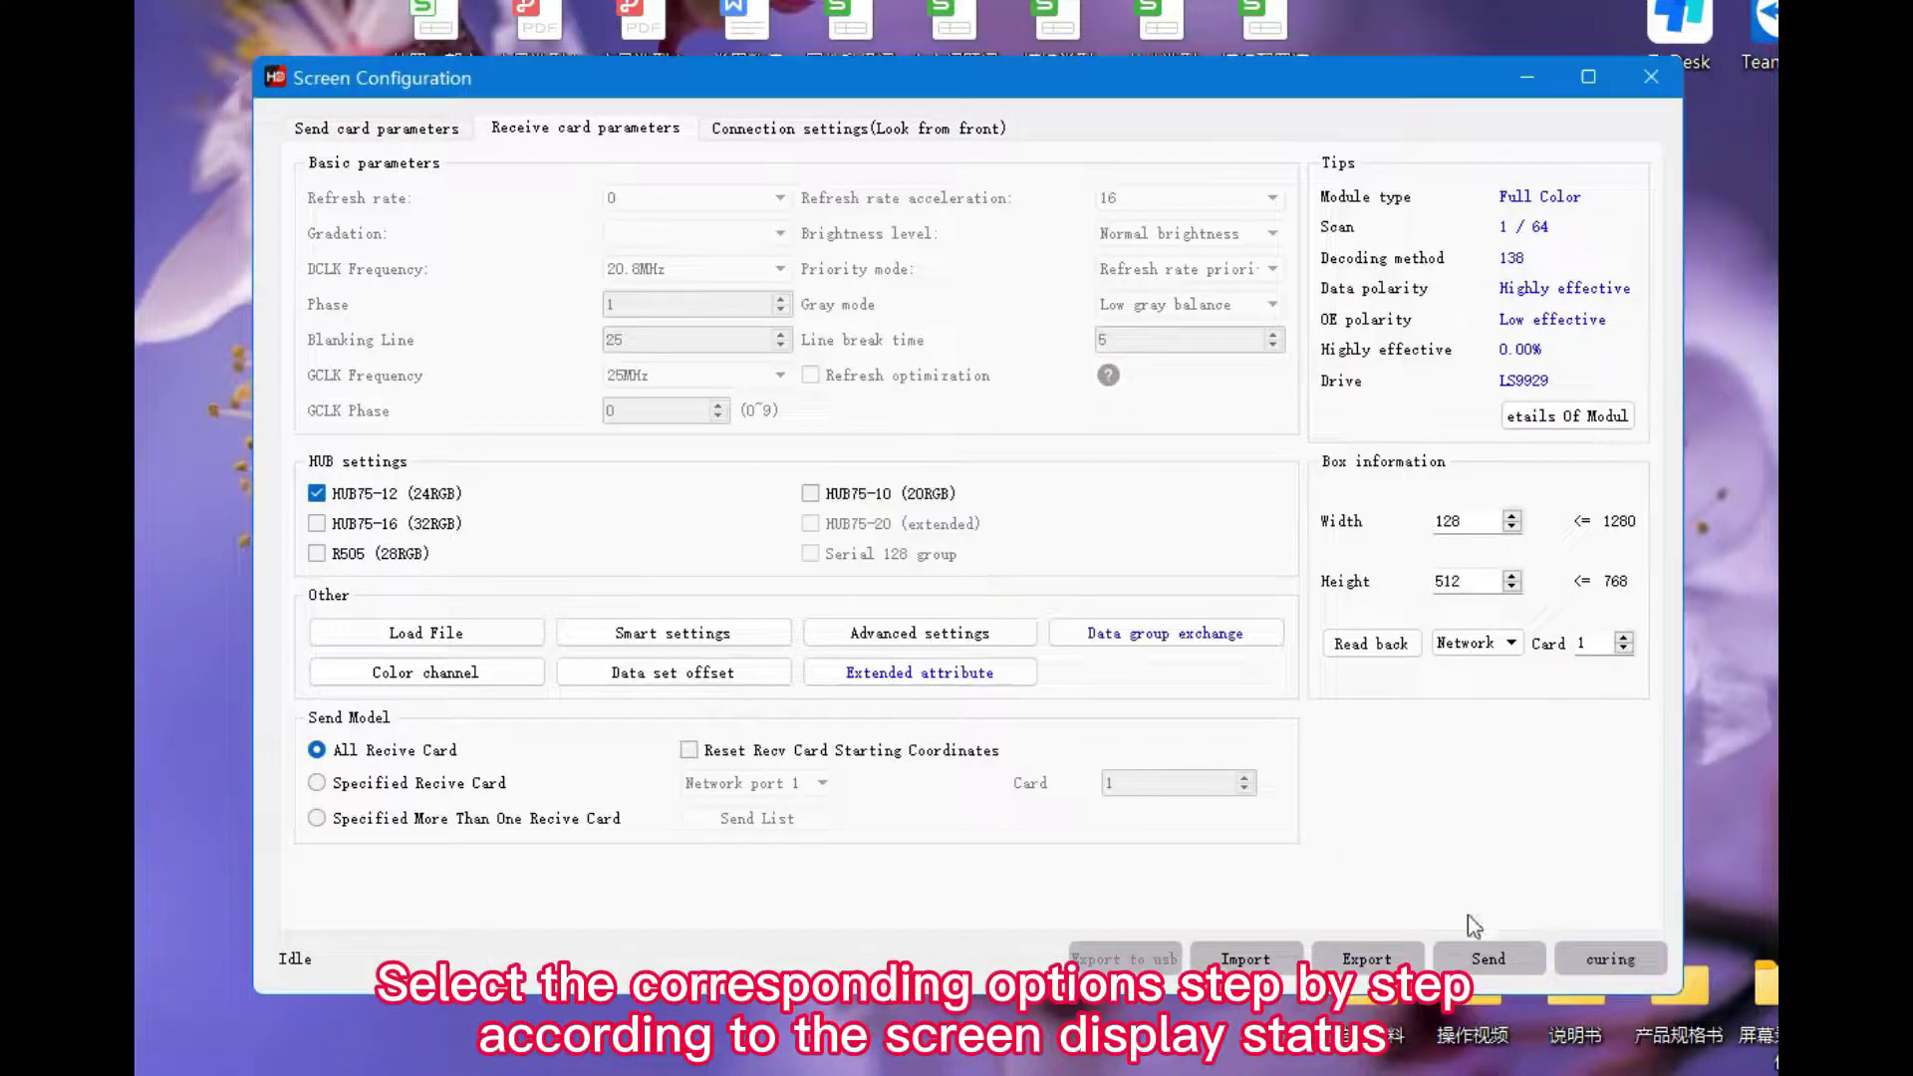
# Step: Send the receive card parameters to all cards, then cure them permanently
pyautogui.click(1490, 944)
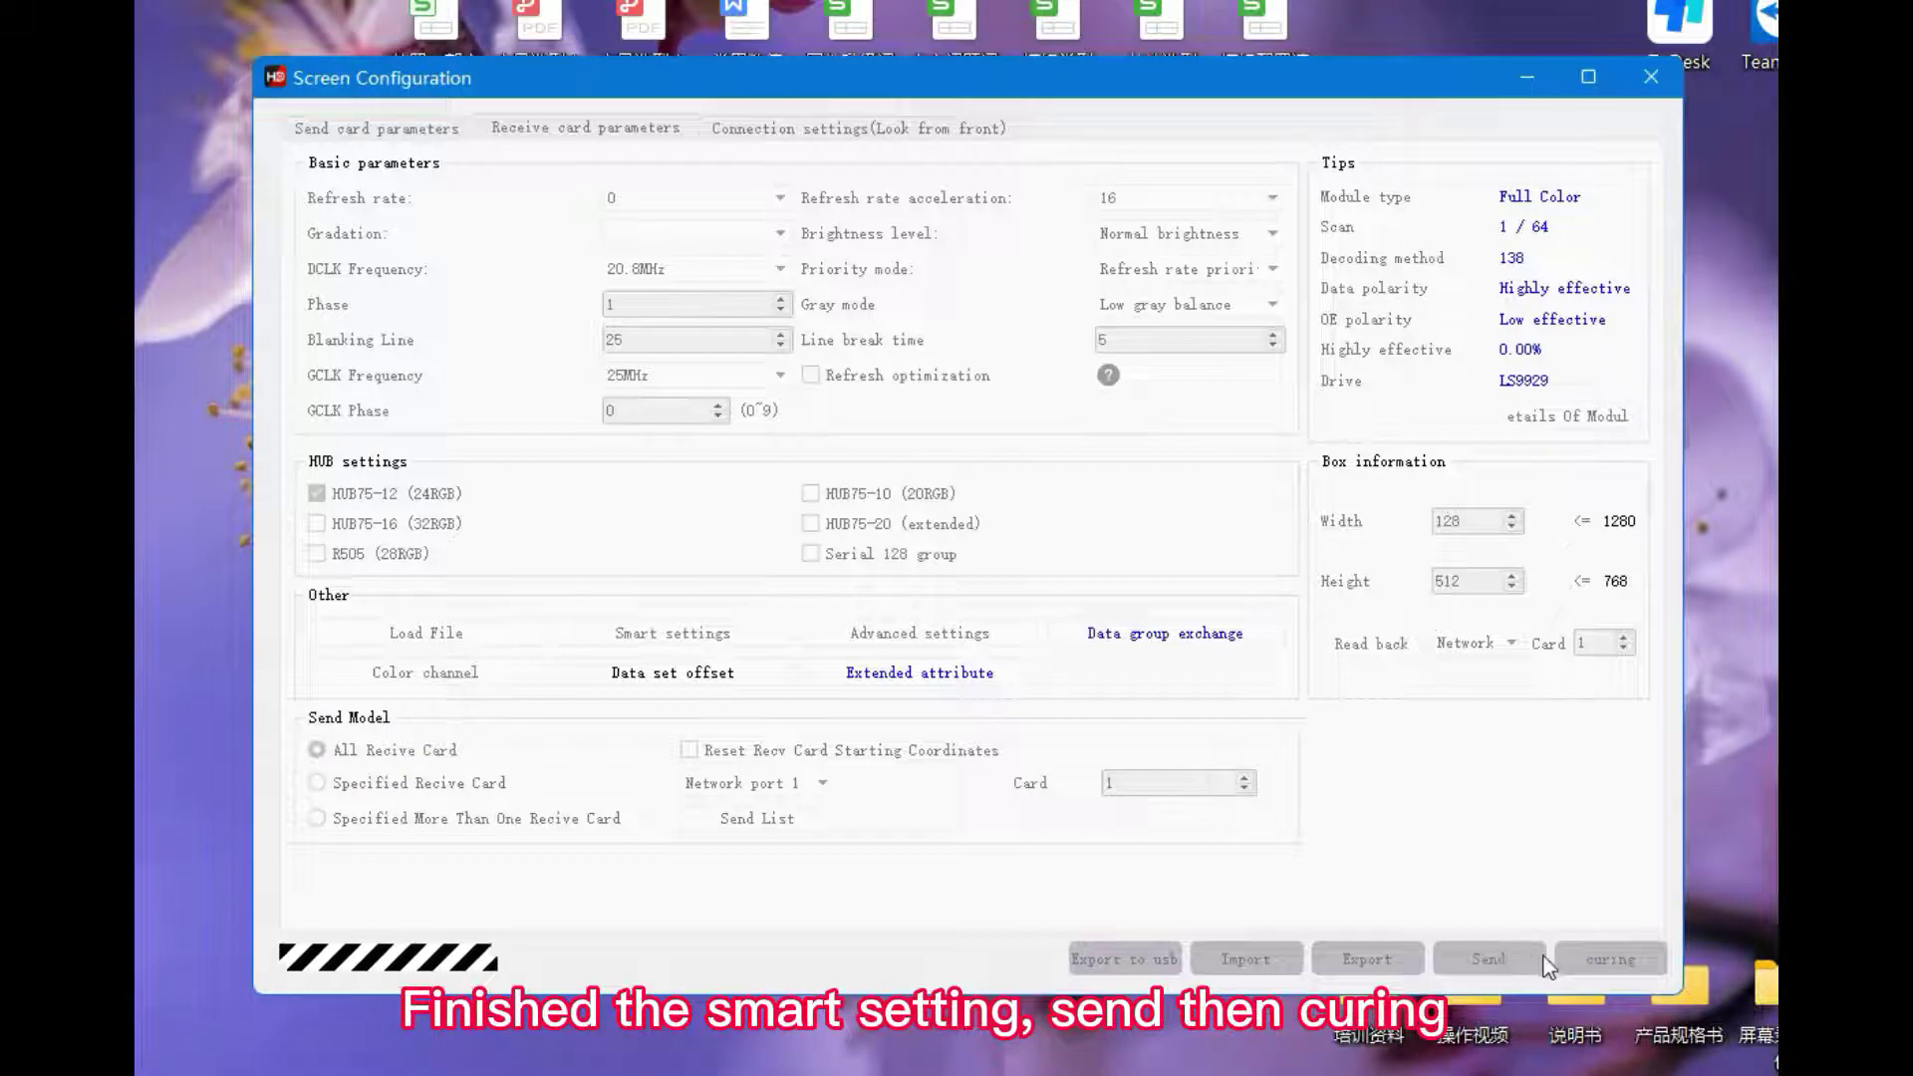
pyautogui.click(1586, 958)
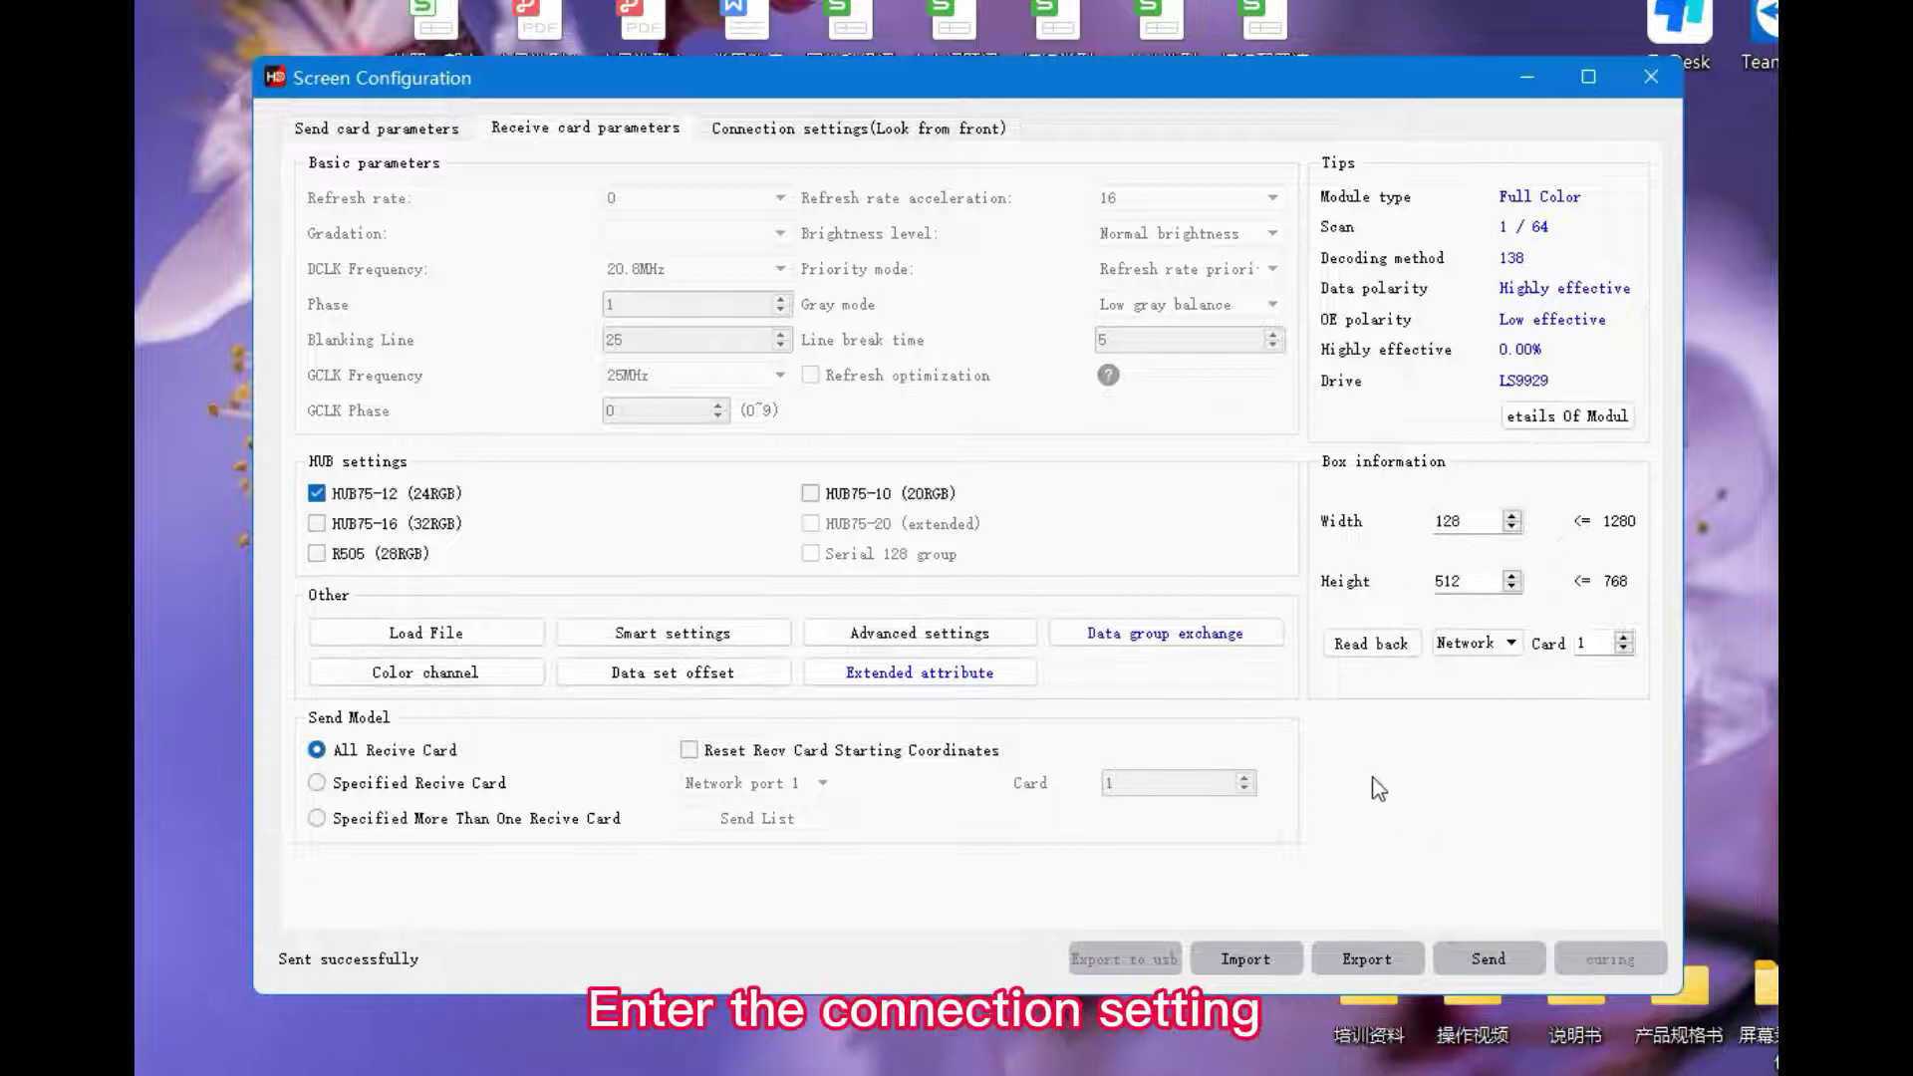
# Step: Map the 13×2 receiver card chains across four ports, then send and cure
pyautogui.click(846, 128)
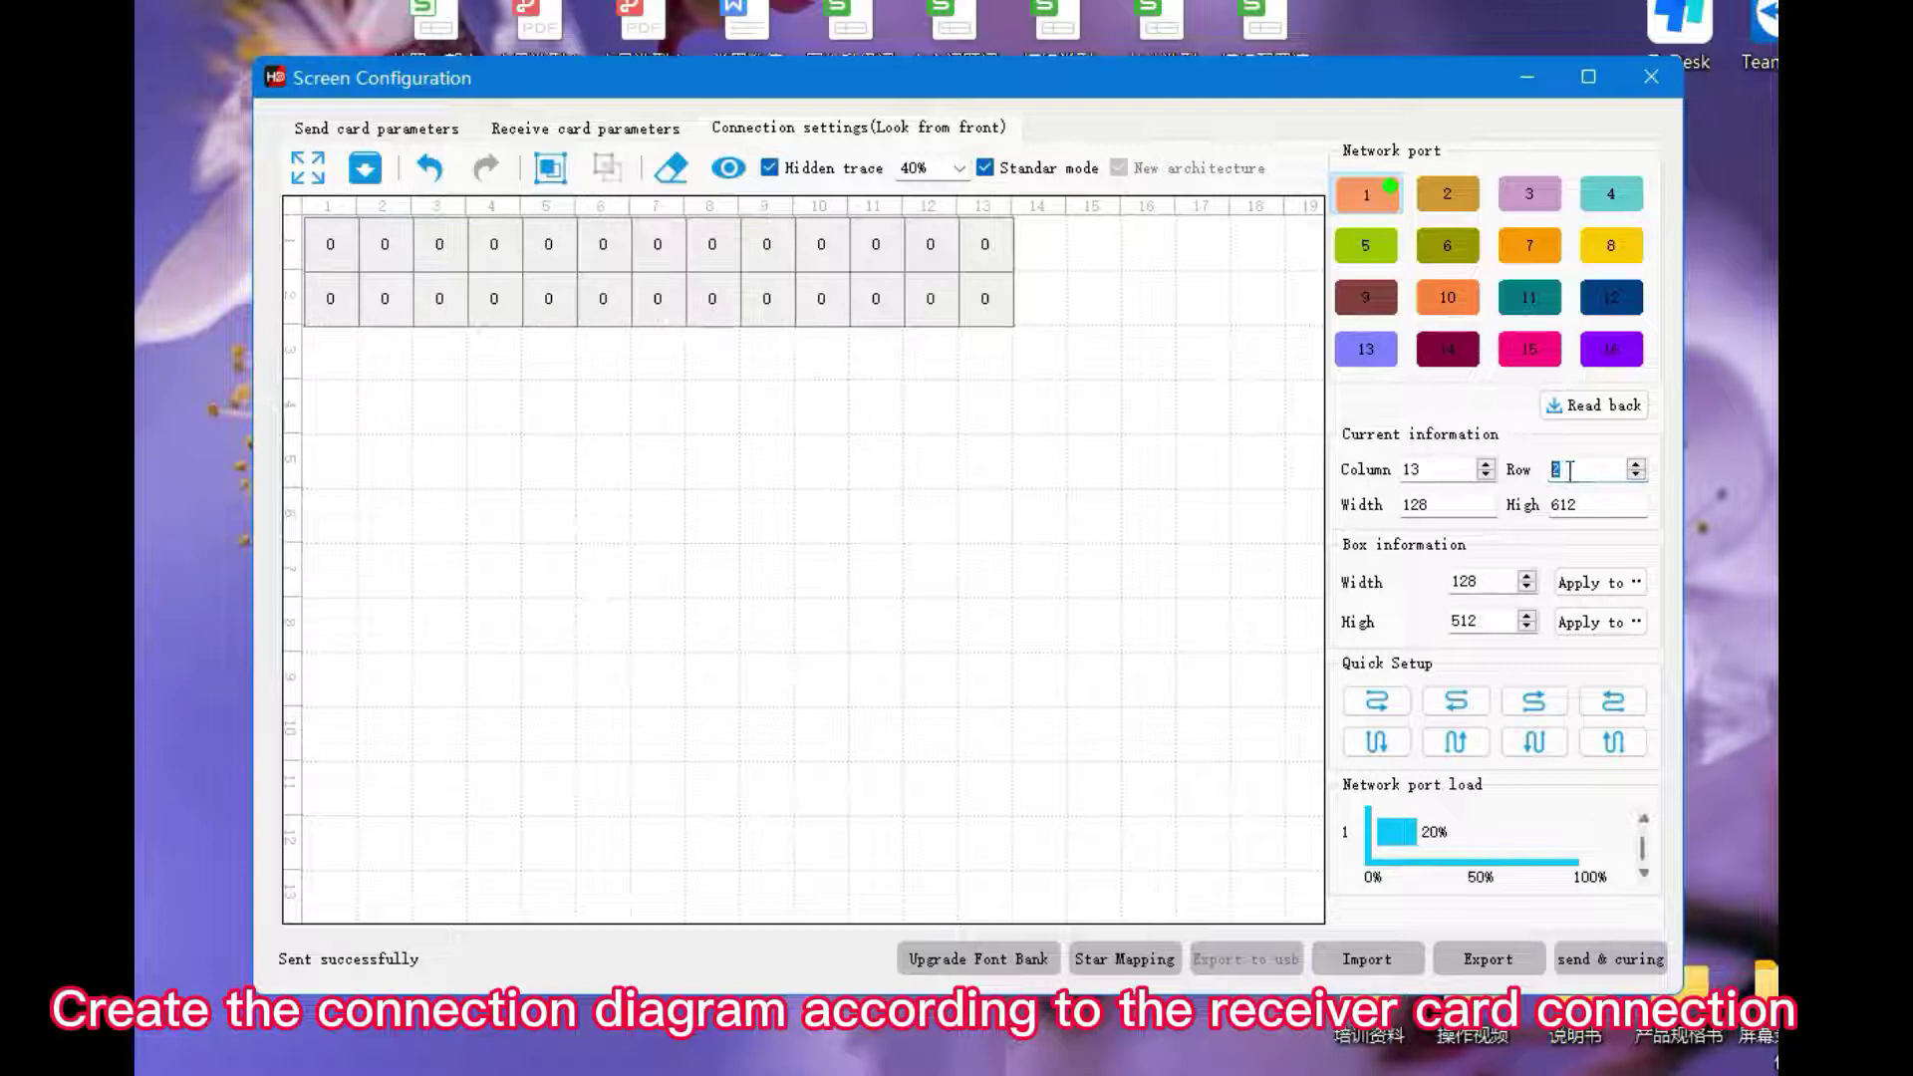
pyautogui.moveTo(711, 244)
pyautogui.mouseDown()
pyautogui.moveTo(984, 244)
pyautogui.moveTo(383, 249)
pyautogui.mouseUp()
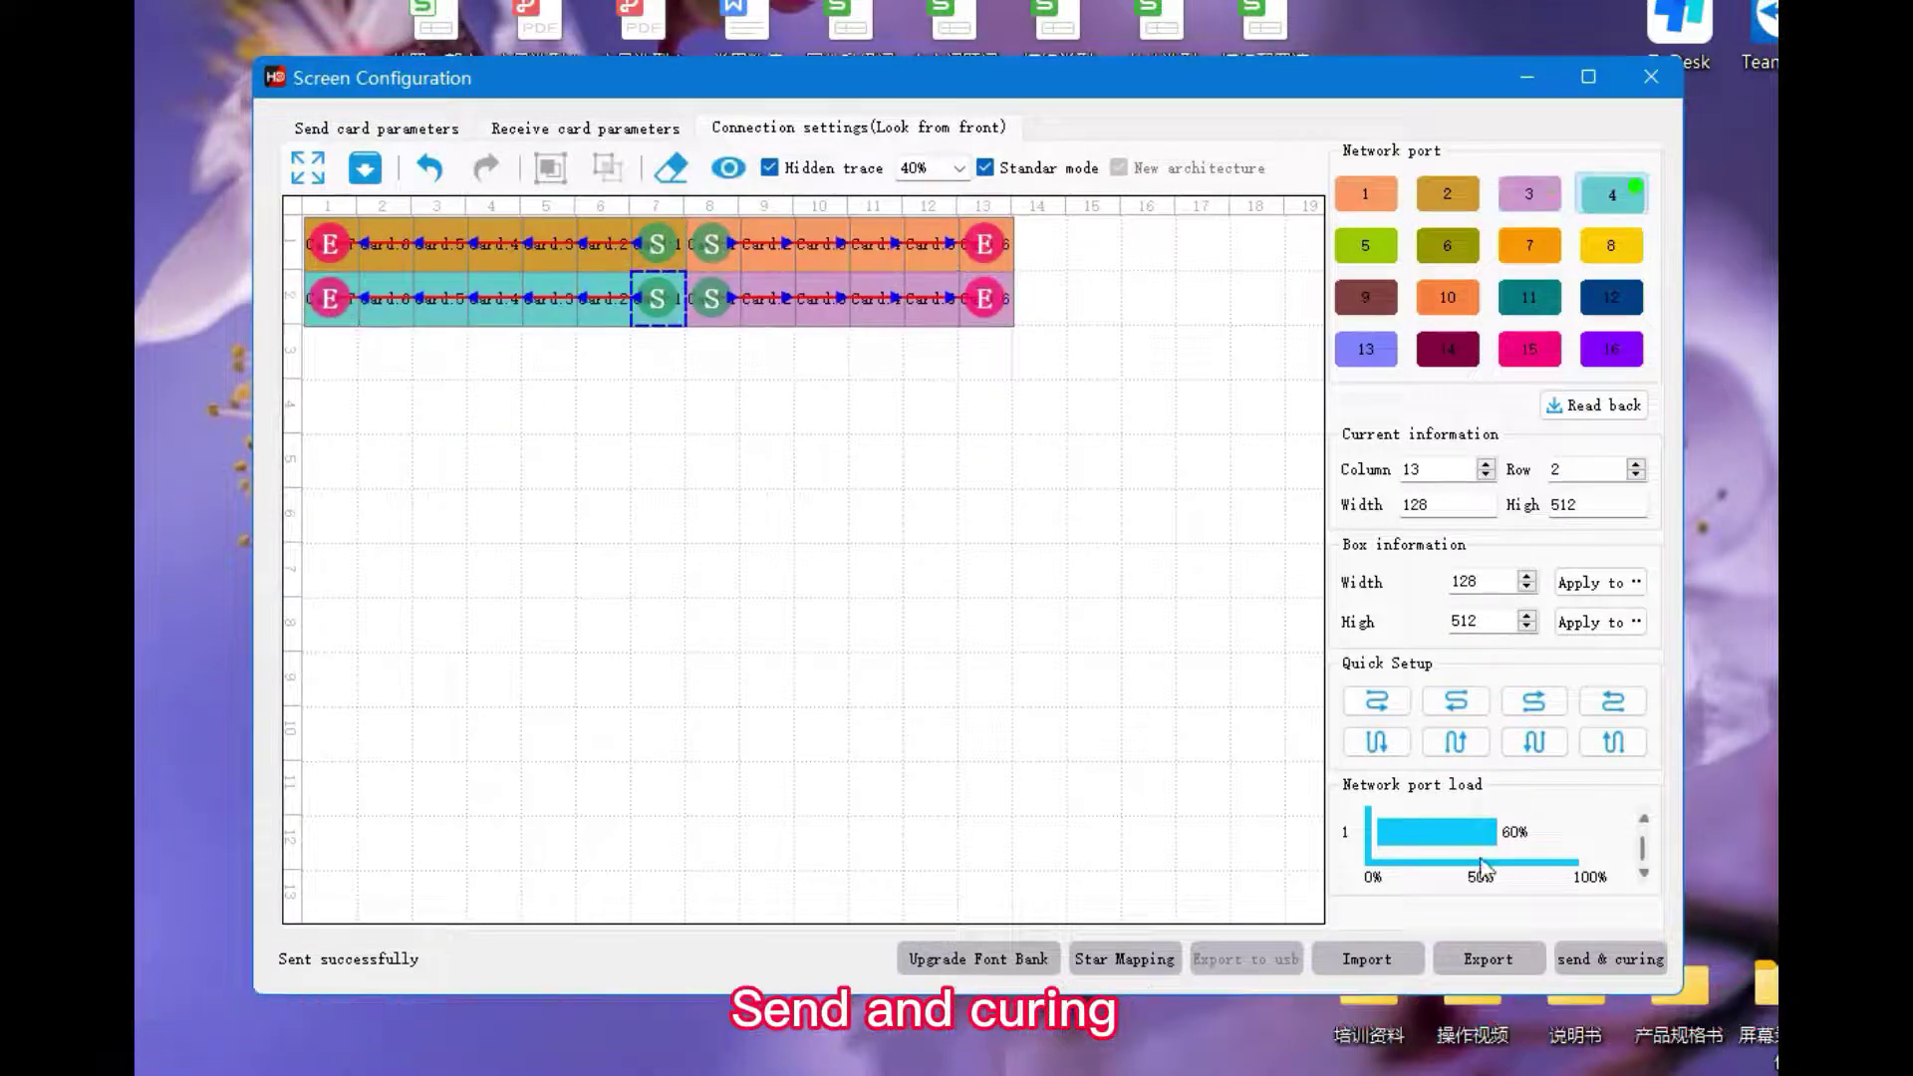
pyautogui.click(1600, 948)
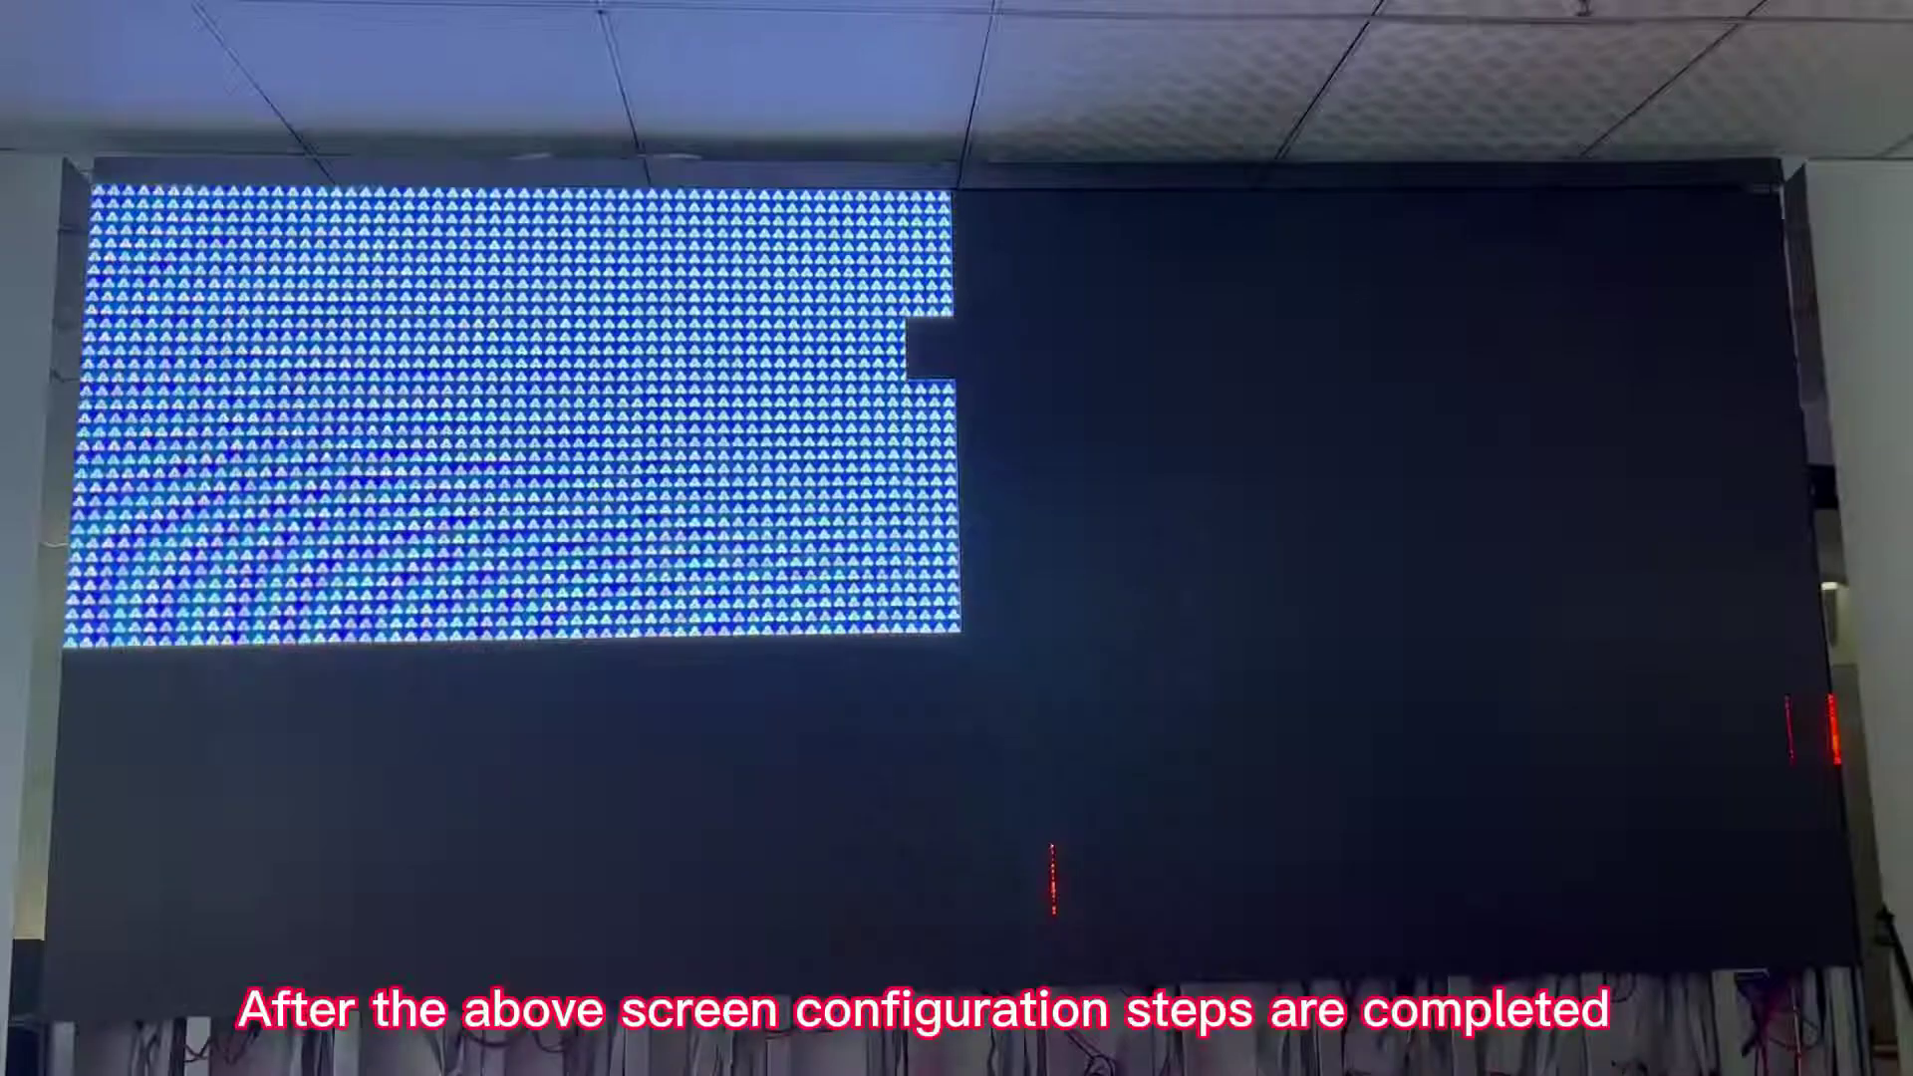